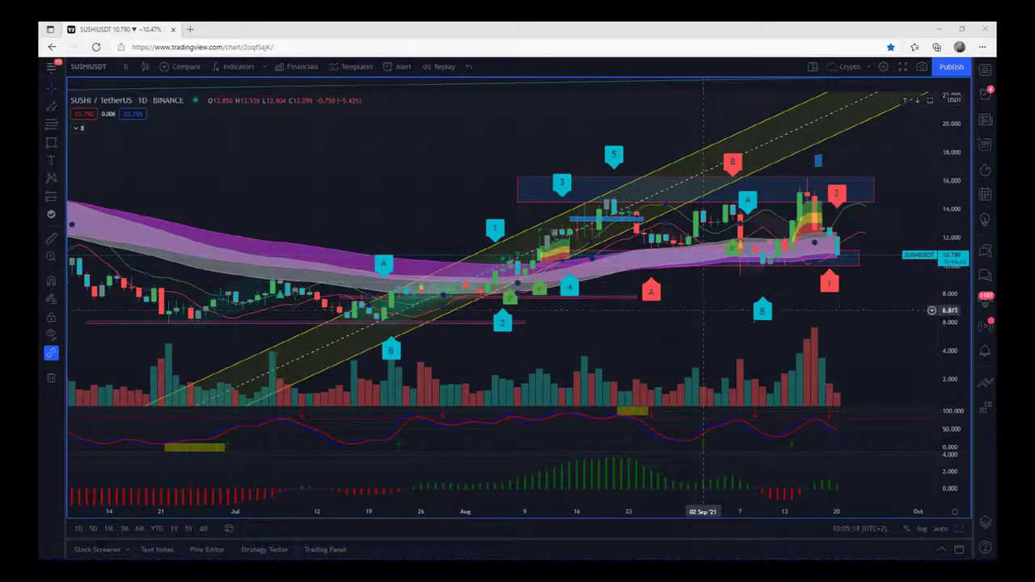
# - Rescale and pan the SUSHI daily chart, then expand the collapsed indicator legend to show all WST studies
pyautogui.moveTo(959, 324); pyautogui.dragTo(946, 339)
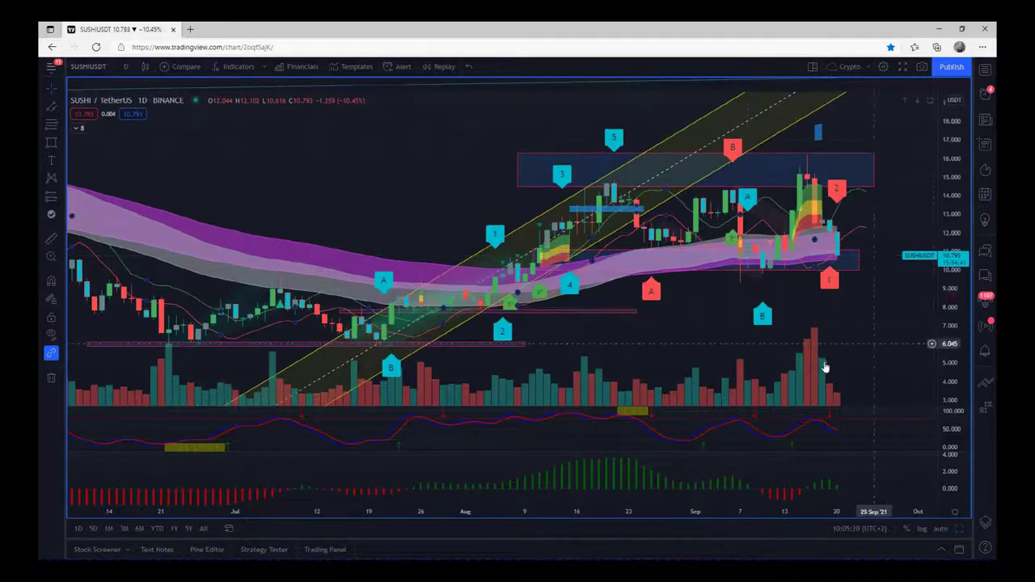
pyautogui.moveTo(593, 360); pyautogui.dragTo(601, 342)
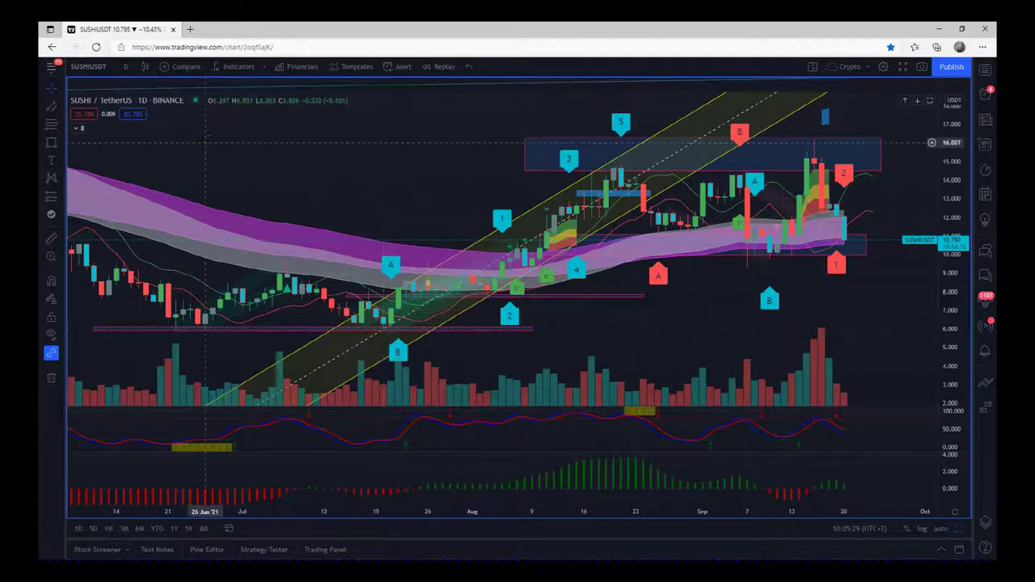
pyautogui.click(79, 128)
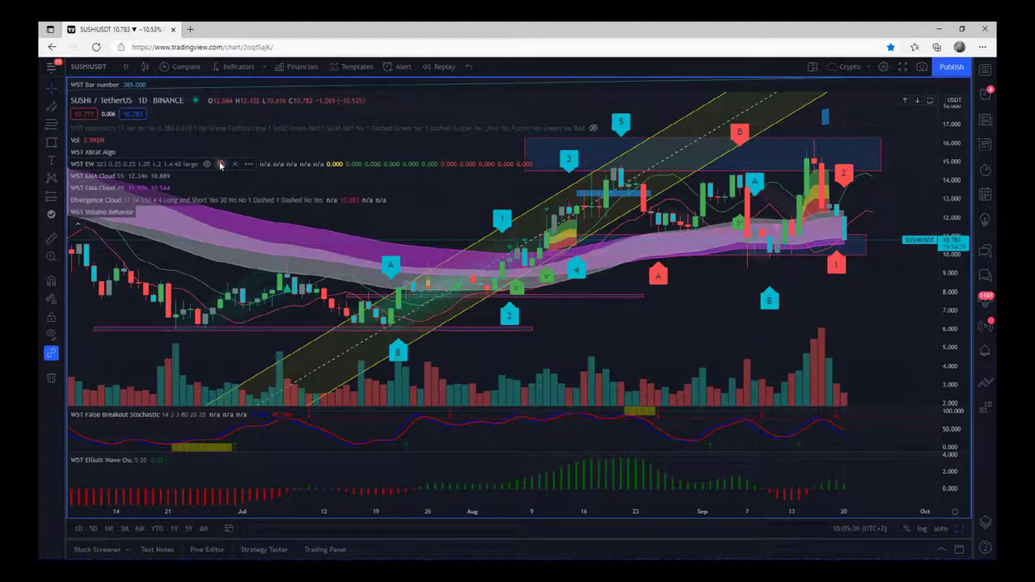
# - Reapply the W5T EW settings (start bar 323, large labels) to refresh the wave labels
pyautogui.click(220, 164)
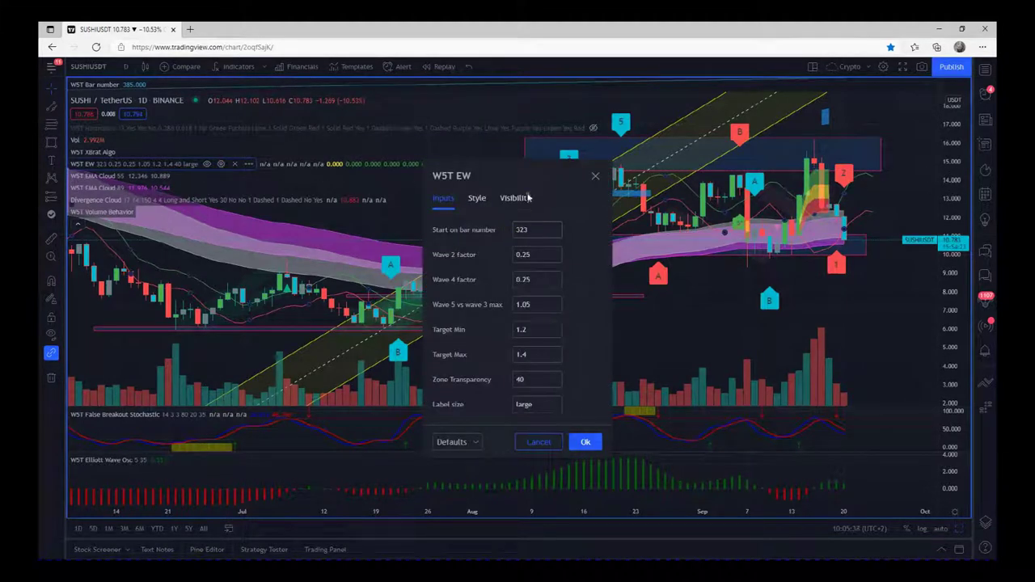
pyautogui.click(586, 443)
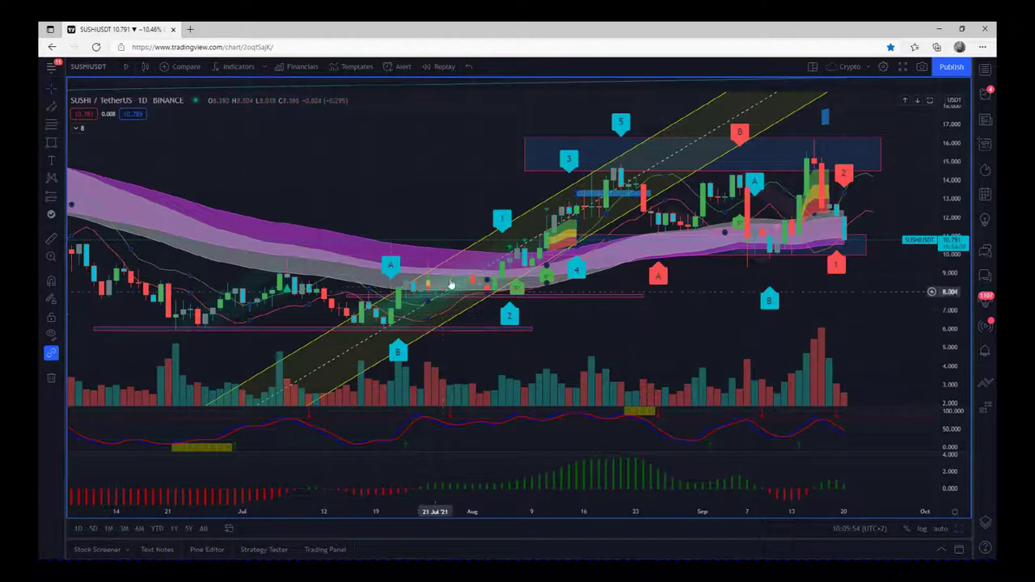
# - Widen the view from July through November and delete the old rising channel
pyautogui.moveTo(665, 310); pyautogui.dragTo(688, 328)
pyautogui.moveTo(551, 515); pyautogui.dragTo(711, 514)
pyautogui.moveTo(839, 346); pyautogui.dragTo(696, 360)
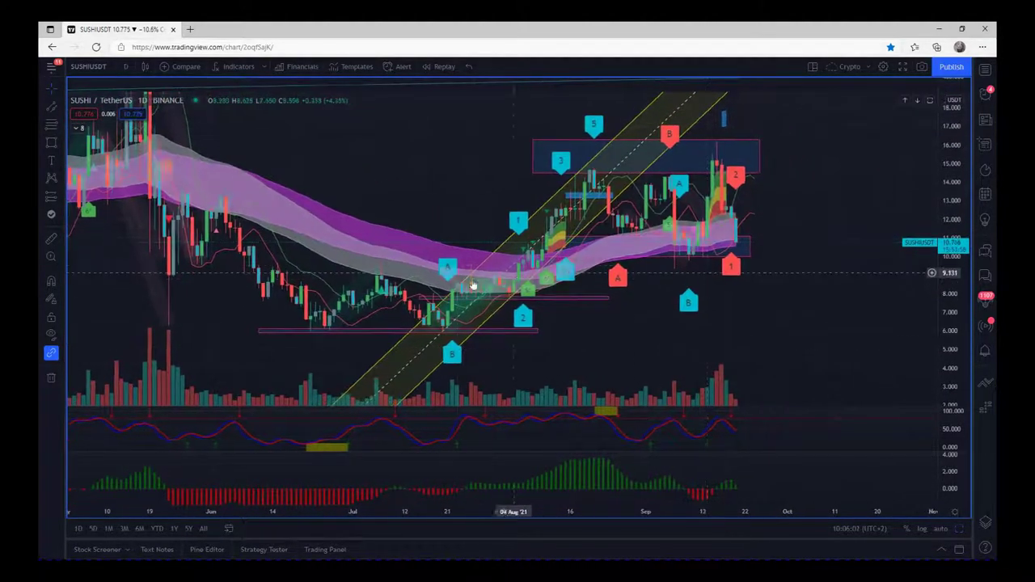
pyautogui.click(634, 121)
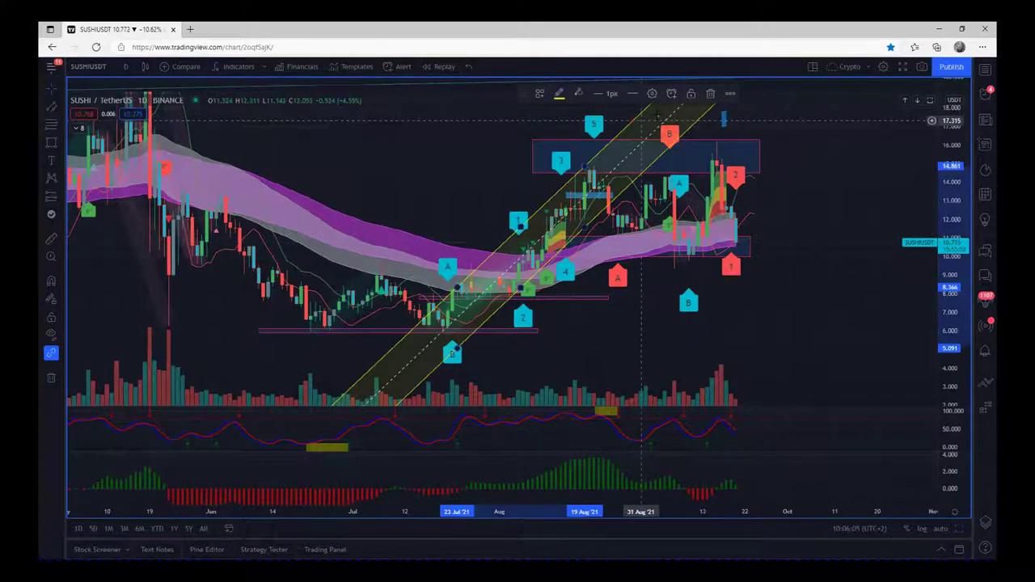
pyautogui.click(711, 93)
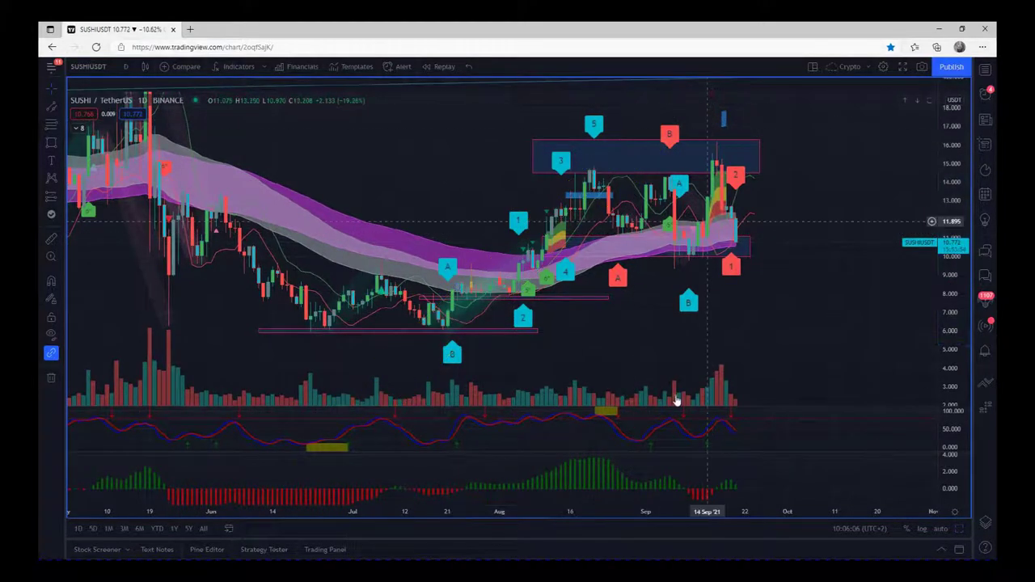
# - Draw a parallel channel anchored at 22 Jul and 23 Aug '21, then widen the bars
pyautogui.click(61, 106)
pyautogui.click(95, 305)
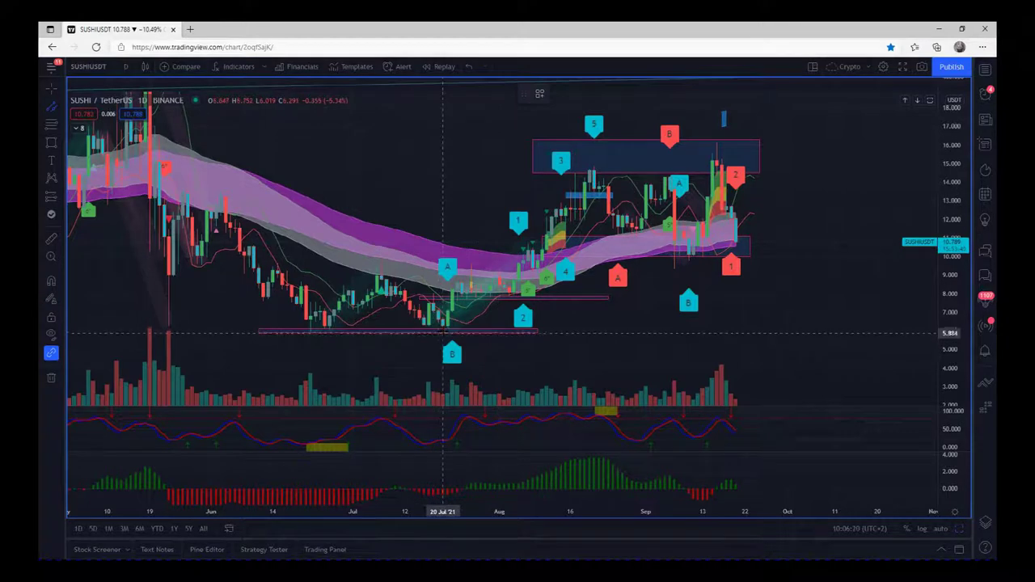
pyautogui.click(451, 284)
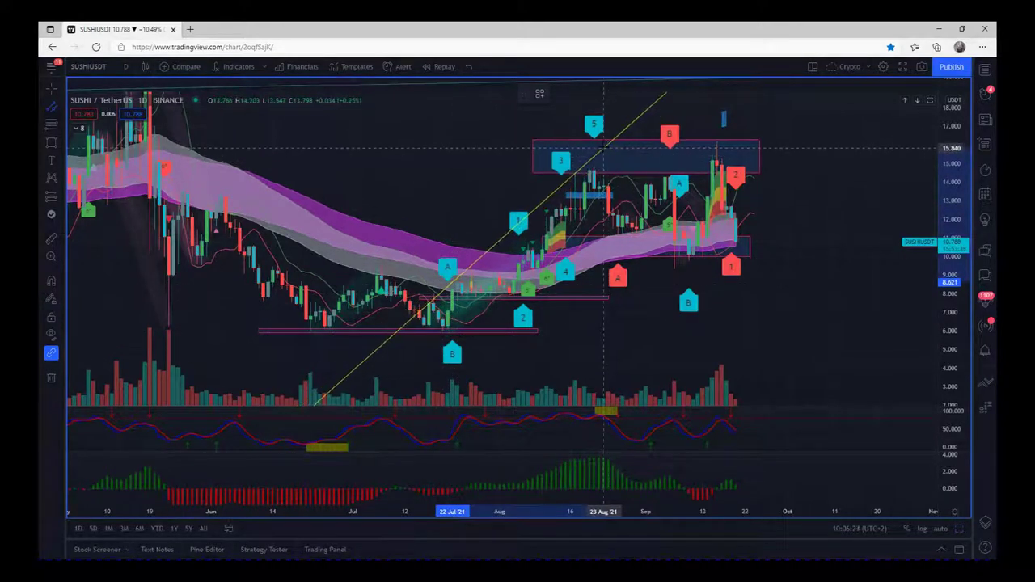
pyautogui.click(604, 147)
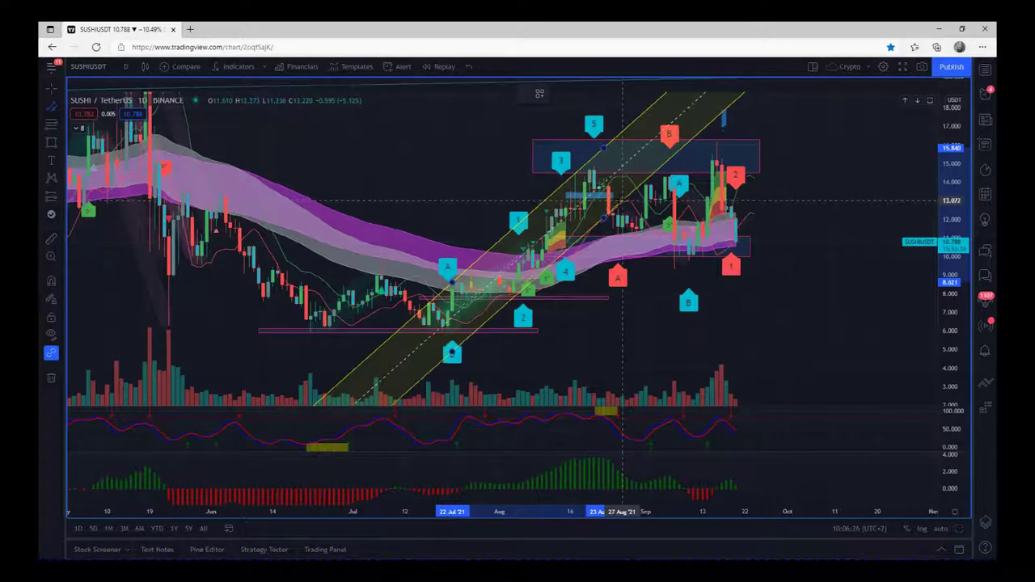
pyautogui.click(621, 204)
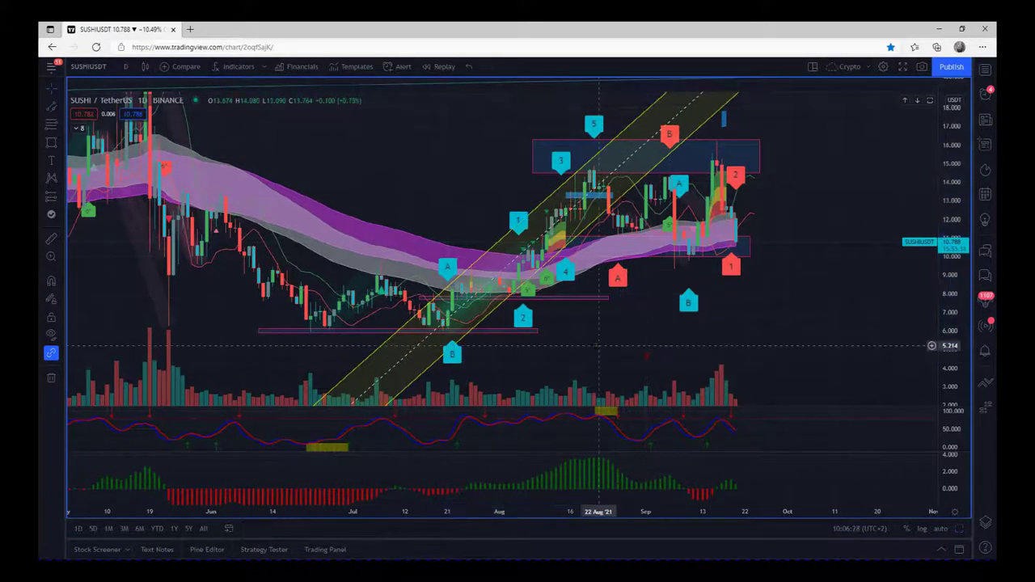
pyautogui.moveTo(650, 522); pyautogui.dragTo(612, 518)
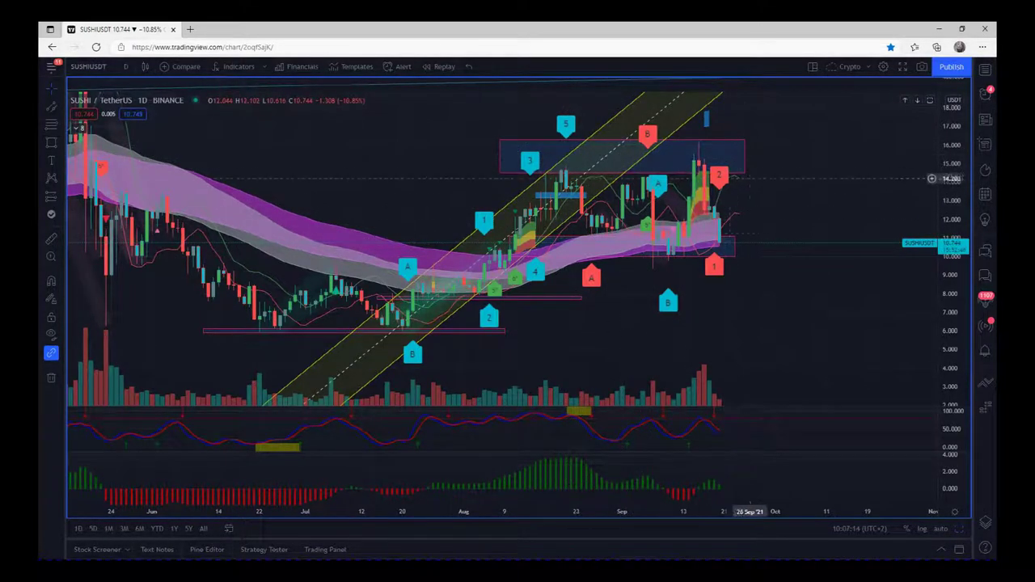
pyautogui.moveTo(800, 264); pyautogui.dragTo(859, 323)
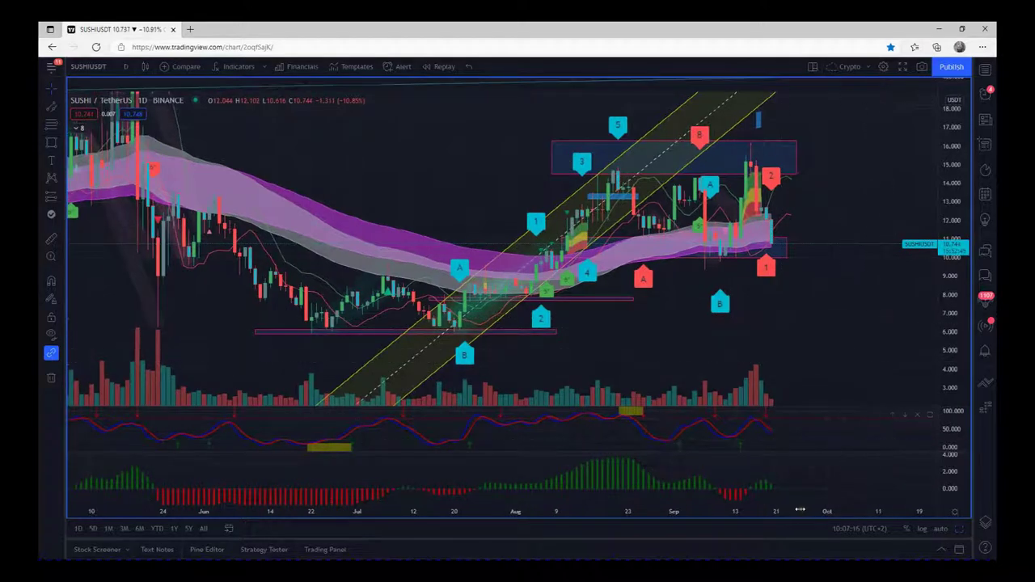
pyautogui.moveTo(803, 510); pyautogui.dragTo(766, 511)
pyautogui.moveTo(832, 334); pyautogui.dragTo(825, 367)
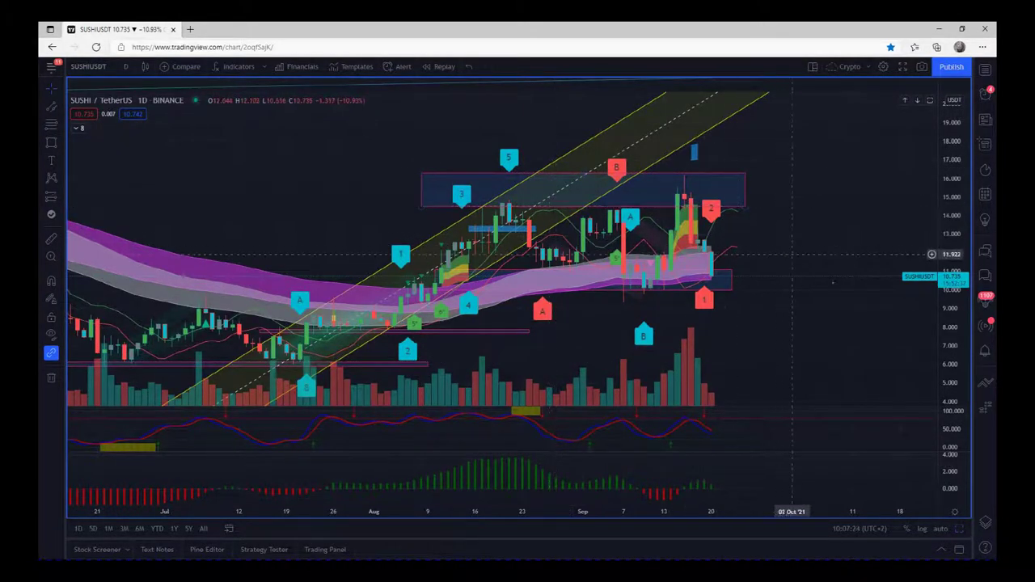
pyautogui.moveTo(898, 326); pyautogui.dragTo(908, 278)
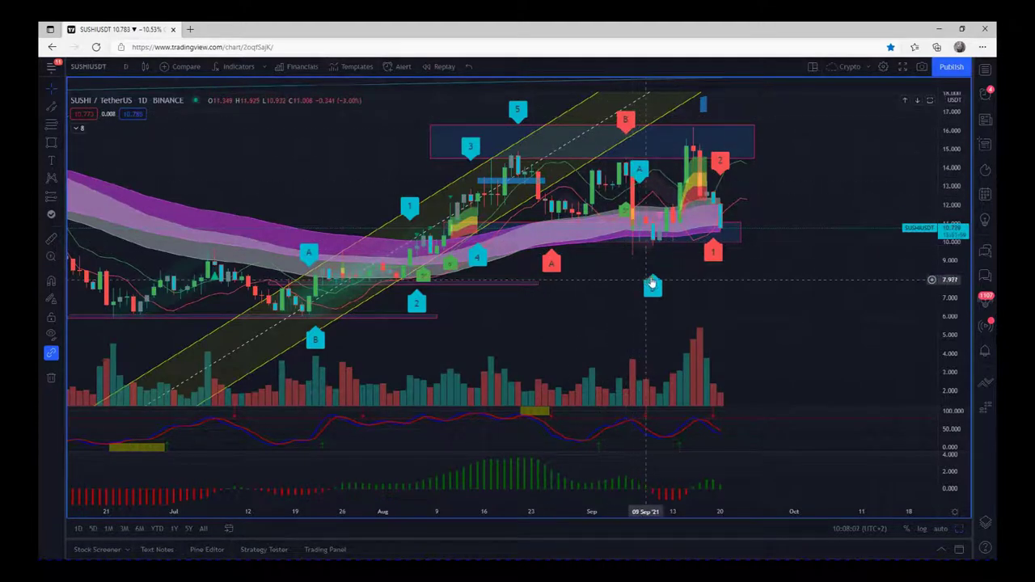
pyautogui.moveTo(760, 106); pyautogui.dragTo(692, 122)
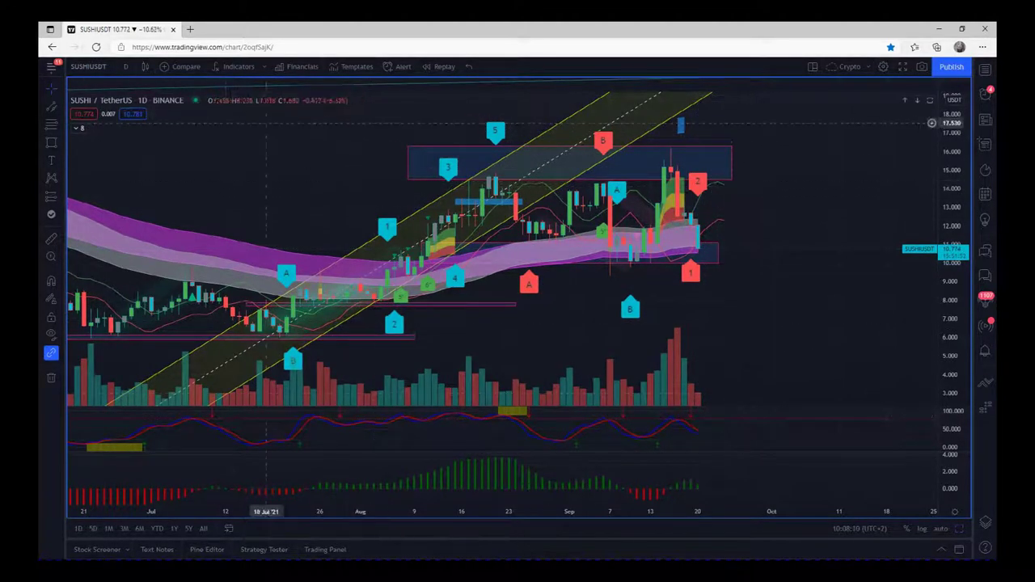
# - Change the SUSHI/USDT chart interval from daily to 4 hours, showing July onward
pyautogui.moveTo(564, 499)
pyautogui.moveTo(549, 511); pyautogui.dragTo(370, 511)
pyautogui.click(128, 68)
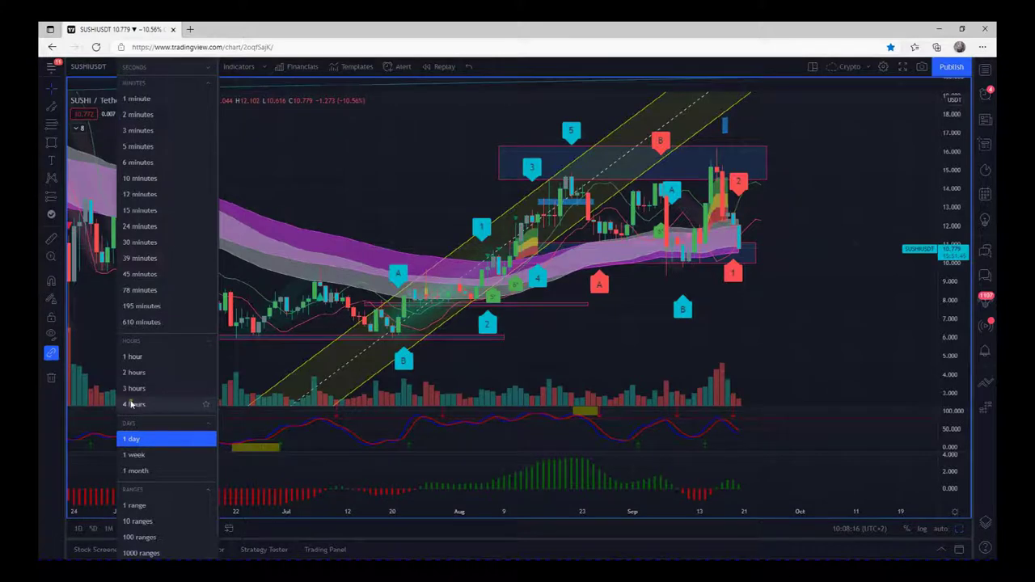
pyautogui.click(132, 404)
pyautogui.moveTo(540, 507); pyautogui.dragTo(812, 520)
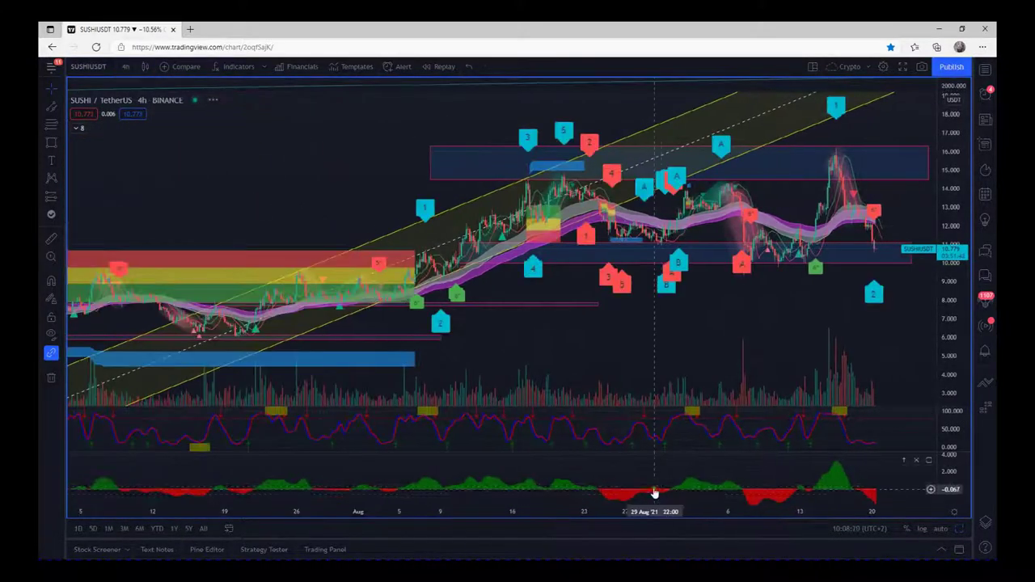
pyautogui.moveTo(673, 347); pyautogui.dragTo(776, 347)
pyautogui.moveTo(675, 512)
pyautogui.mouseDown()
pyautogui.moveTo(545, 515)
pyautogui.moveTo(668, 523)
pyautogui.mouseUp()
pyautogui.moveTo(587, 345); pyautogui.dragTo(811, 332)
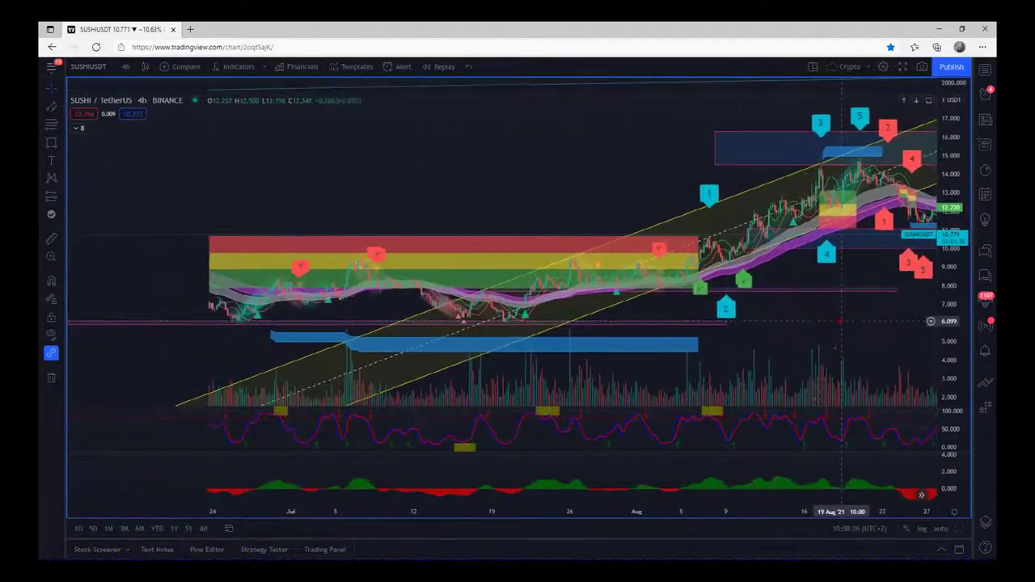
pyautogui.moveTo(750, 522); pyautogui.dragTo(619, 511)
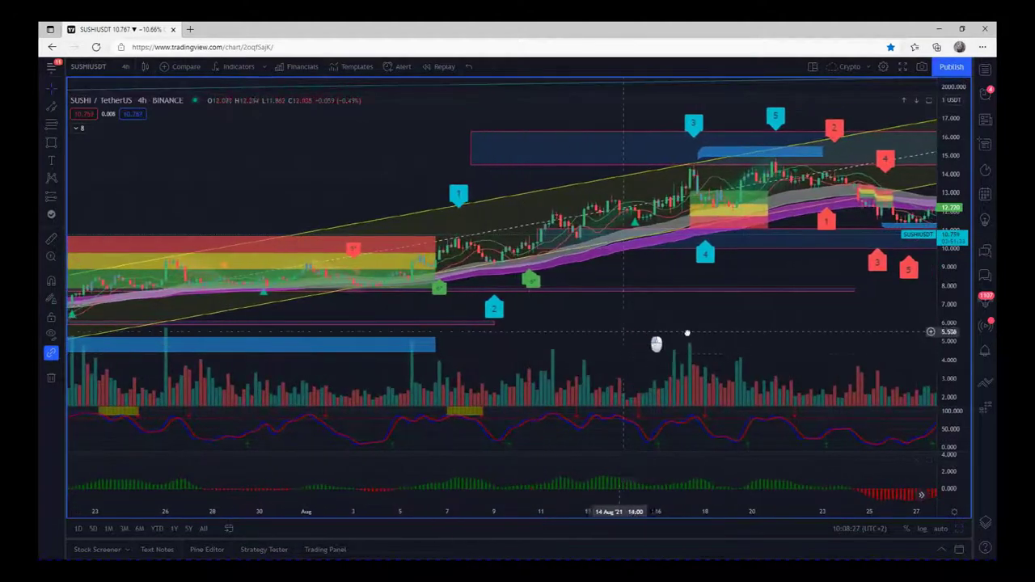
pyautogui.moveTo(656, 342); pyautogui.dragTo(917, 323)
pyautogui.moveTo(952, 359); pyautogui.dragTo(950, 253)
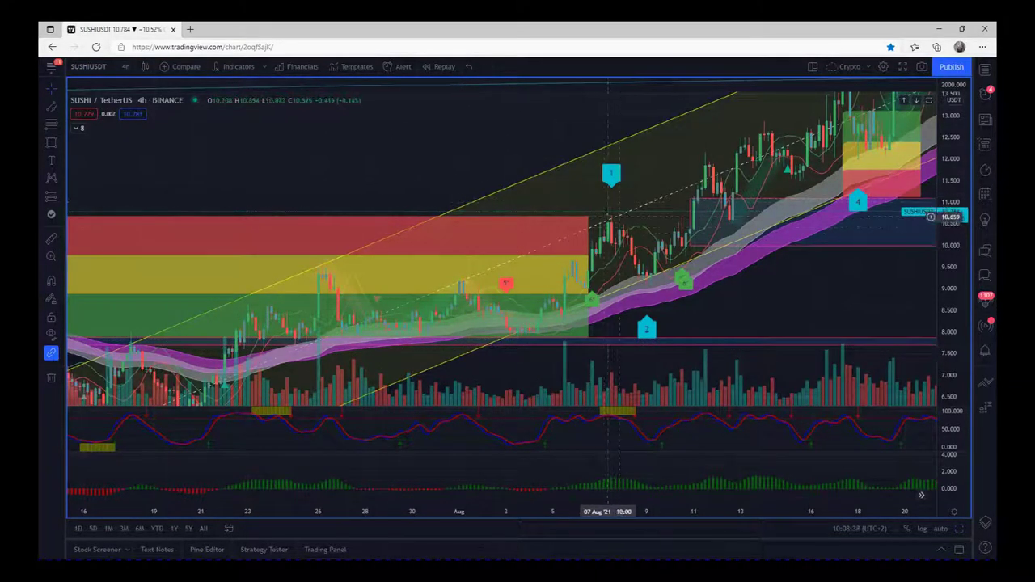
pyautogui.moveTo(781, 299); pyautogui.dragTo(672, 310)
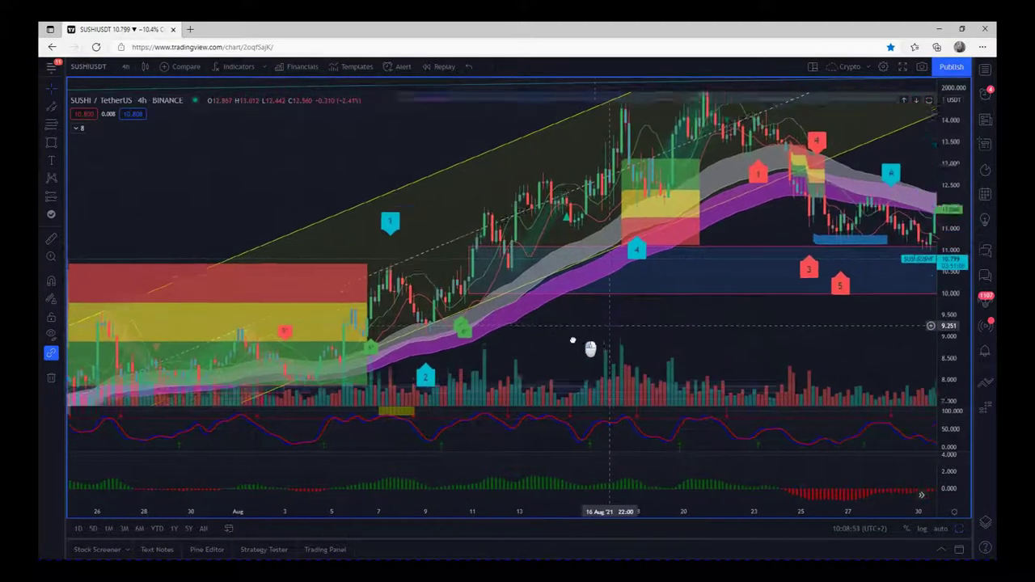
pyautogui.hscroll(5, 590, 347)
# - Frame the time axis on Aug 25 to Sep 22, leaving room right of the latest candle
pyautogui.moveTo(954, 174); pyautogui.dragTo(954, 222)
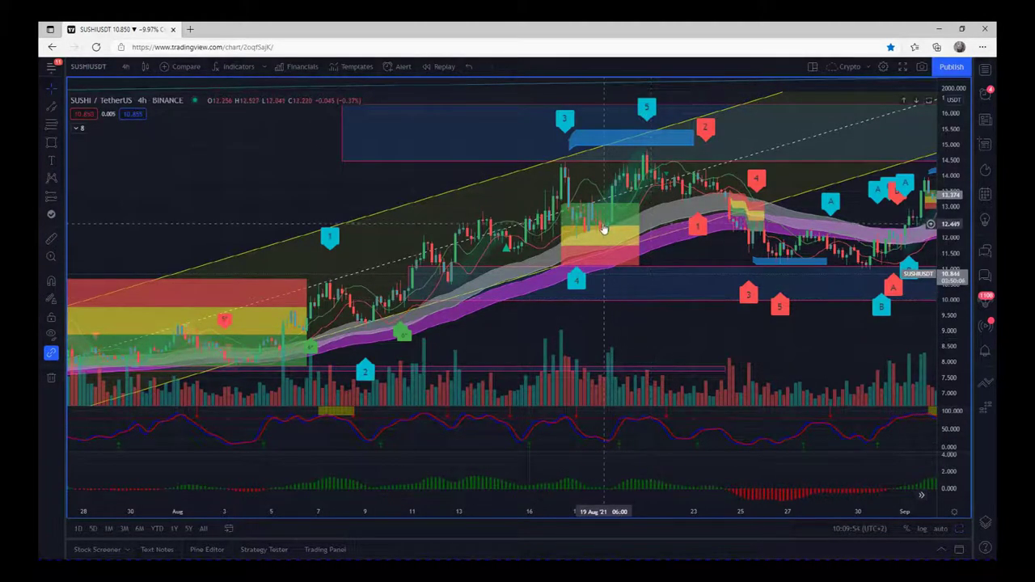
pyautogui.moveTo(713, 257); pyautogui.dragTo(381, 254)
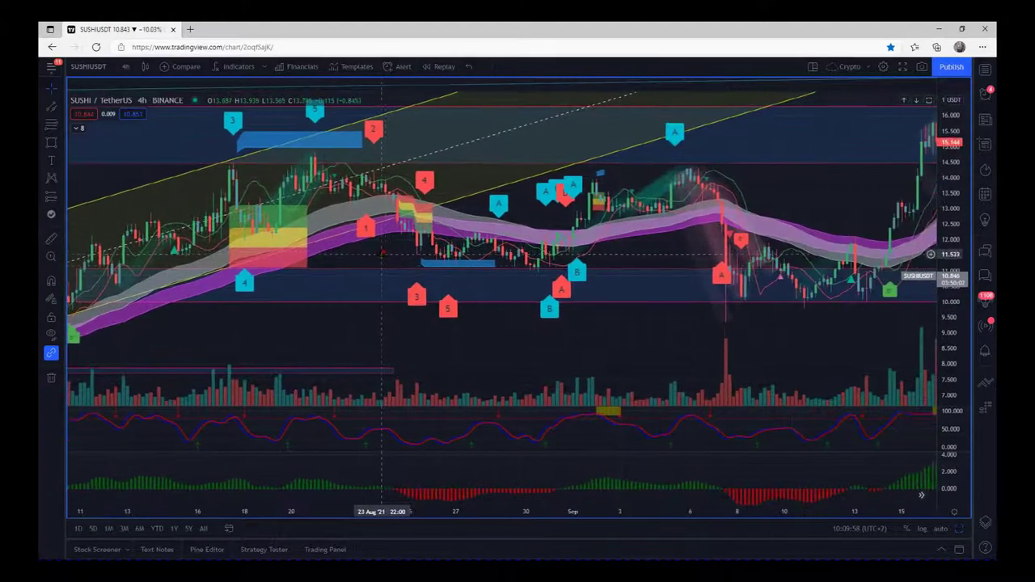
pyautogui.moveTo(710, 331); pyautogui.dragTo(542, 344)
pyautogui.moveTo(582, 524); pyautogui.dragTo(668, 526)
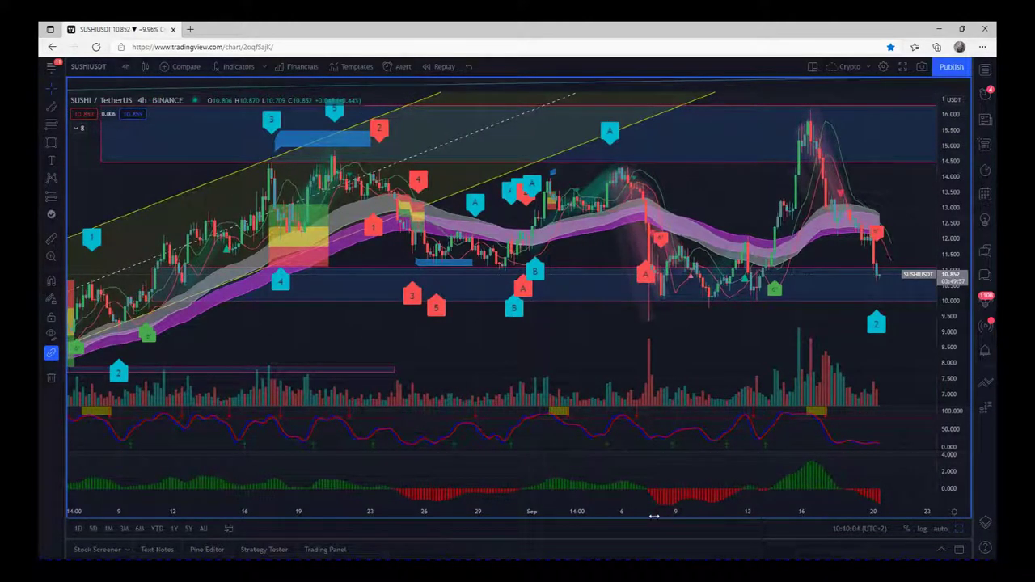
pyautogui.moveTo(859, 507); pyautogui.dragTo(809, 515)
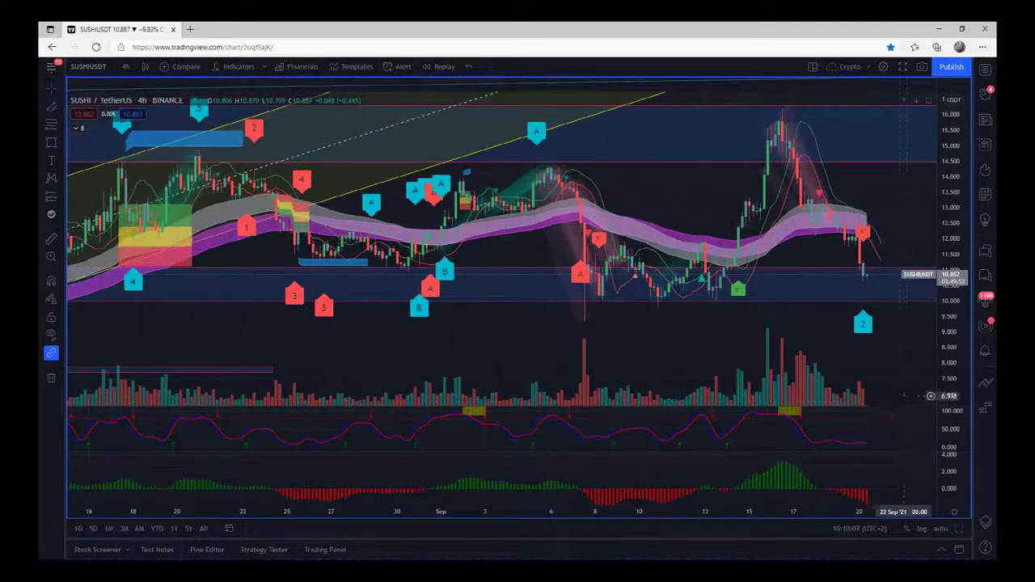
pyautogui.moveTo(931, 362); pyautogui.dragTo(858, 363)
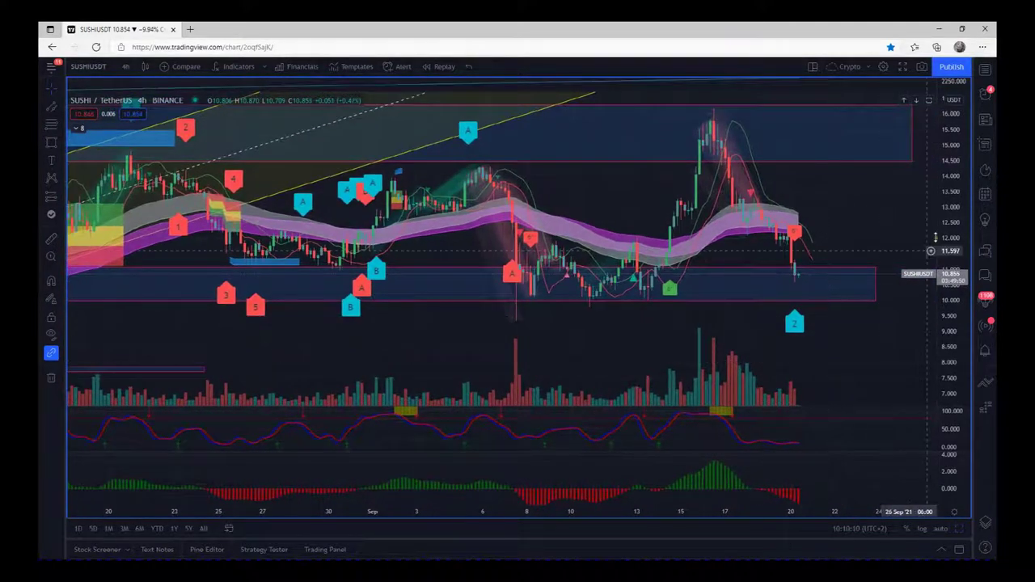
# - Fit the price scale around recent price near 10.85 and expand the indicator legend
pyautogui.moveTo(956, 240); pyautogui.dragTo(956, 267)
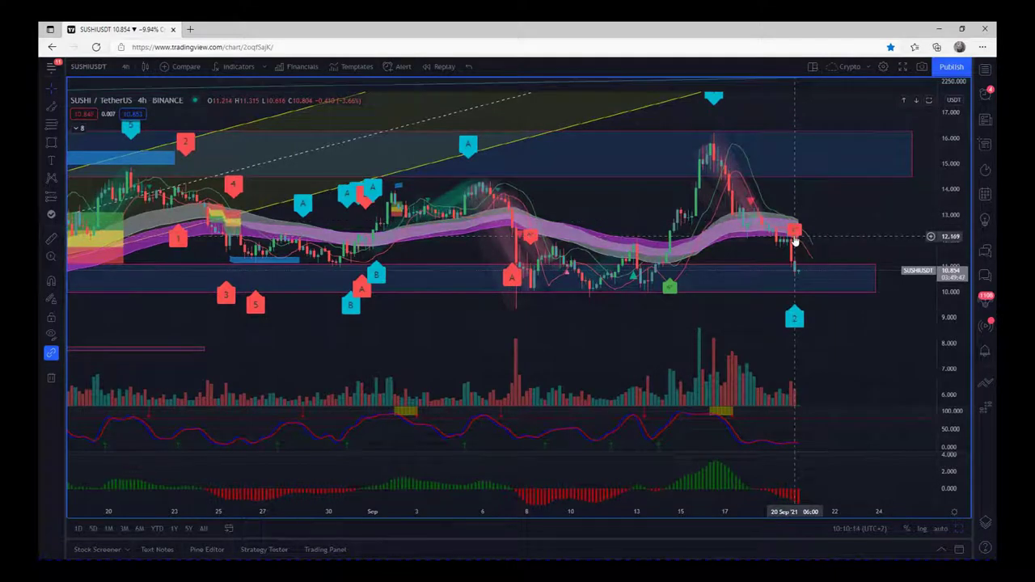
pyautogui.moveTo(794, 240); pyautogui.dragTo(755, 260)
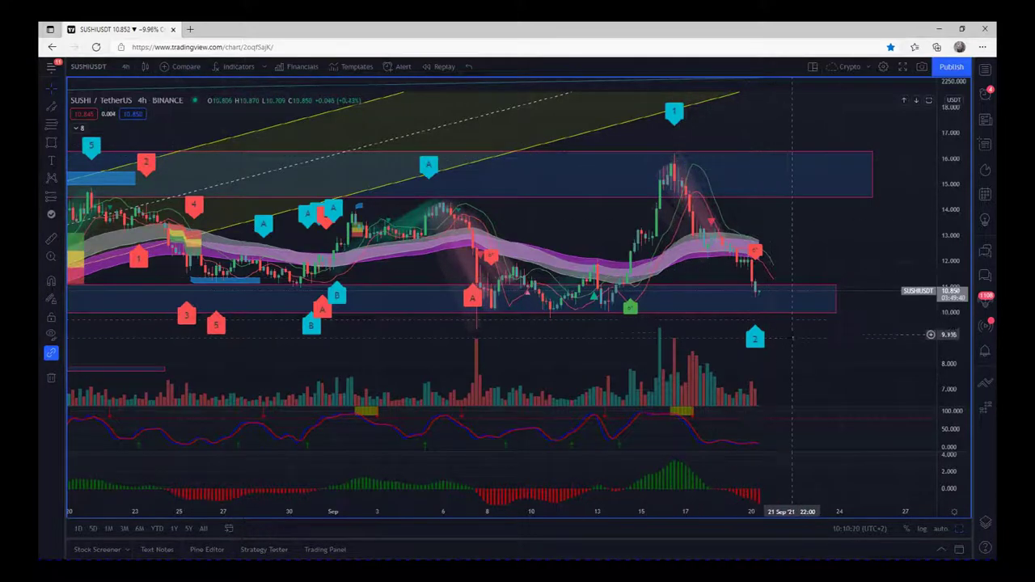
pyautogui.moveTo(797, 360); pyautogui.dragTo(782, 302)
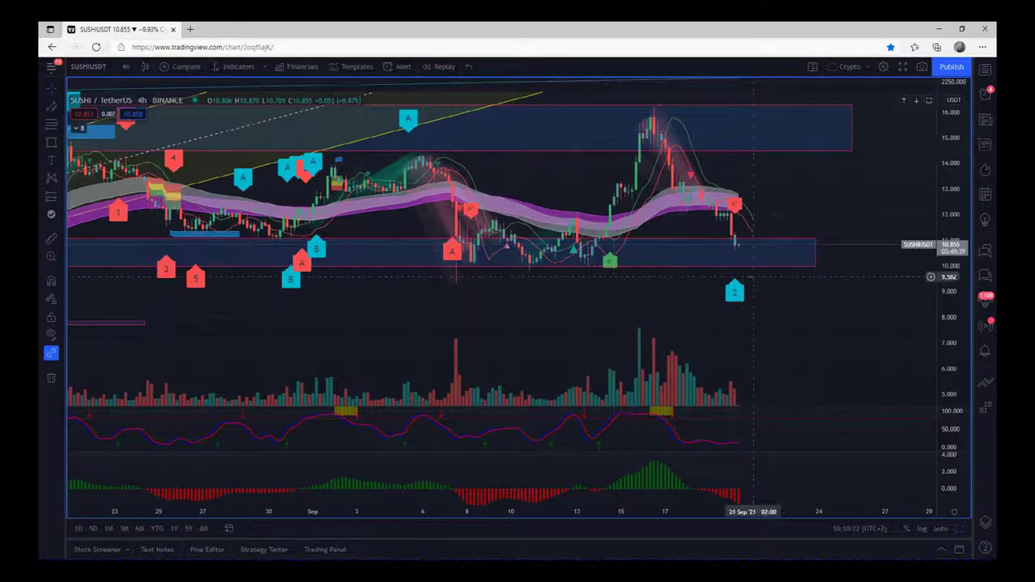
pyautogui.moveTo(813, 364); pyautogui.dragTo(825, 393)
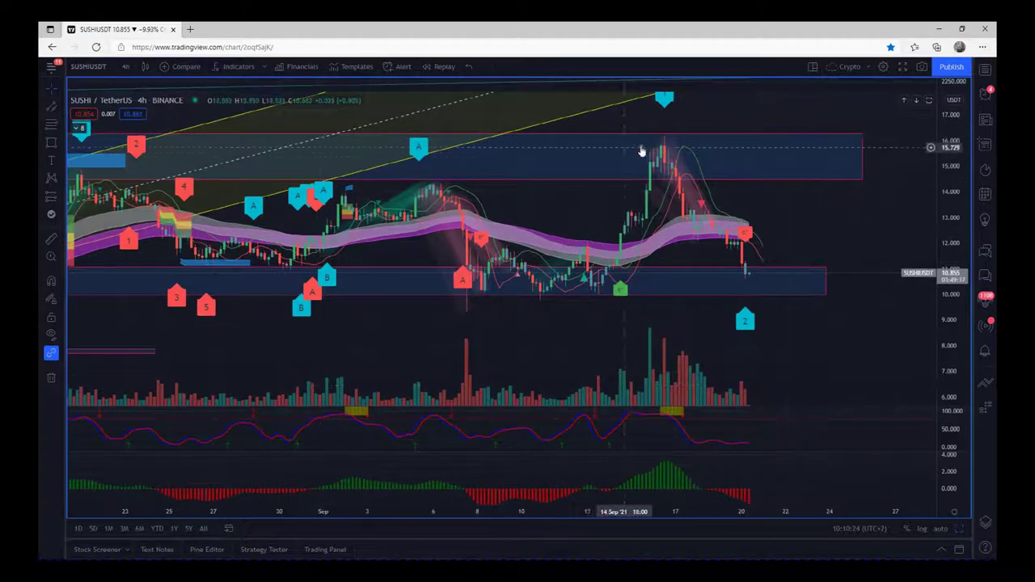
pyautogui.click(81, 128)
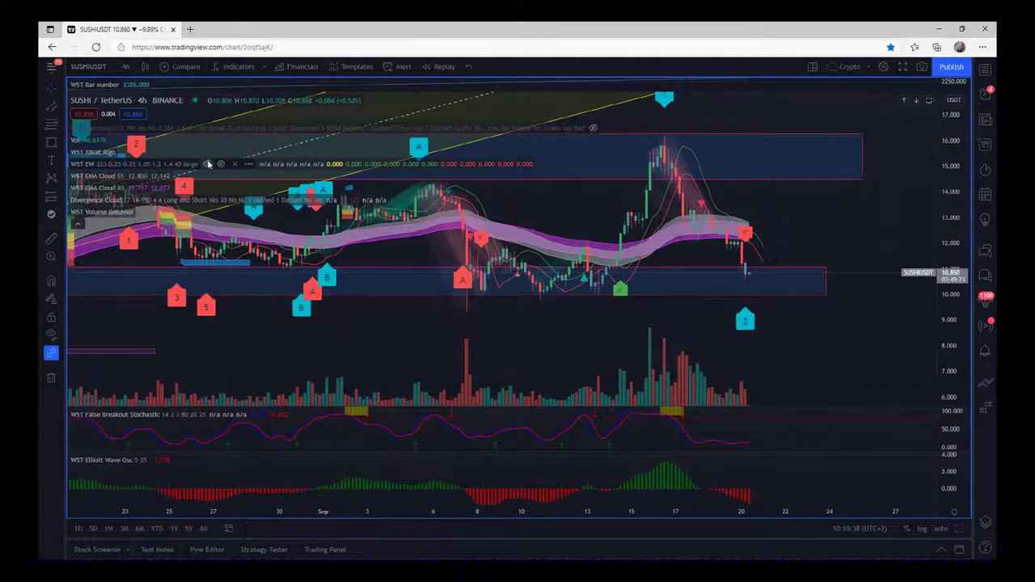
# - Set the W5T EW wave count to start on bar 2282, then collapse the legend
pyautogui.click(219, 164)
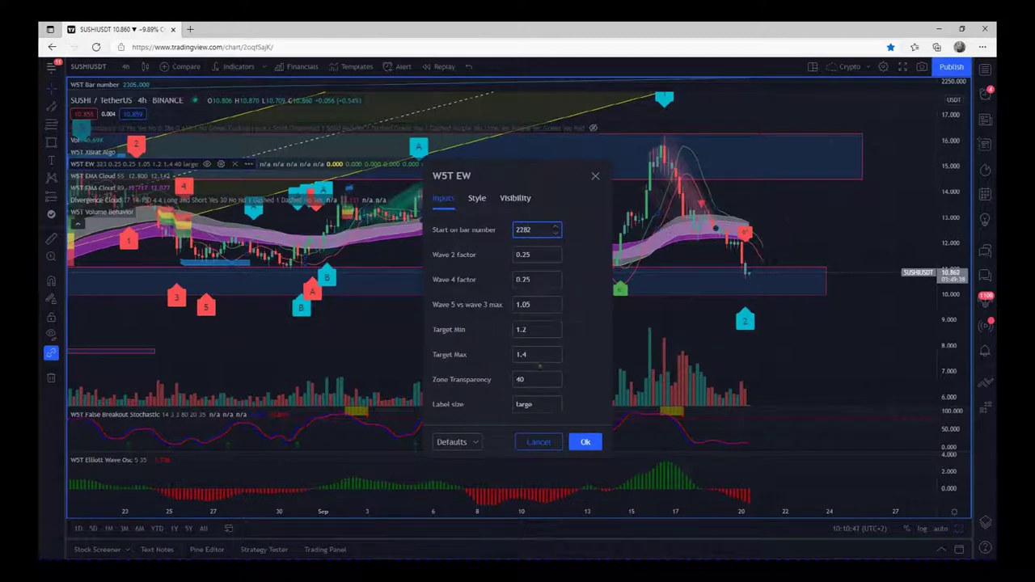
pyautogui.click(586, 444)
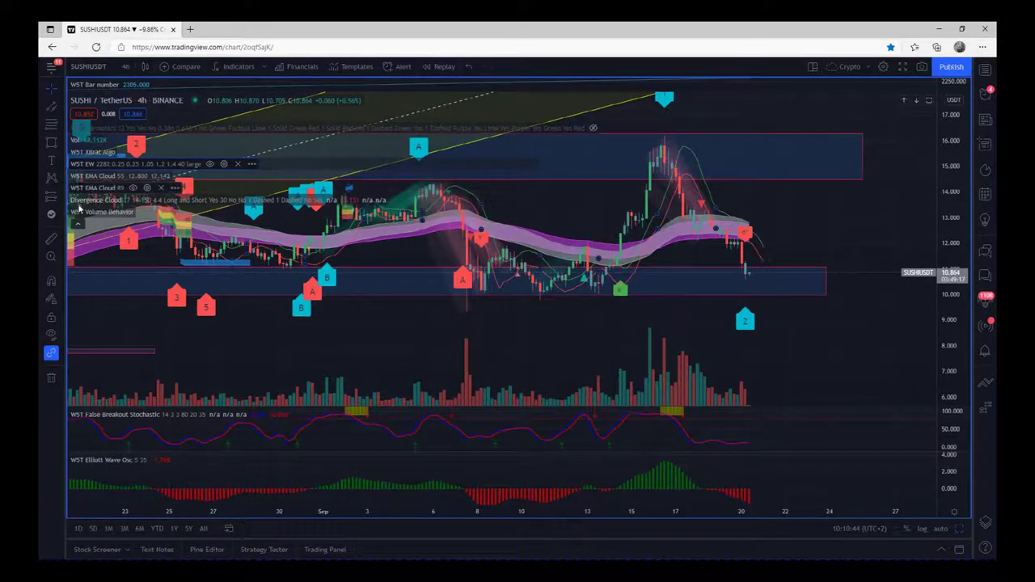
pyautogui.click(77, 225)
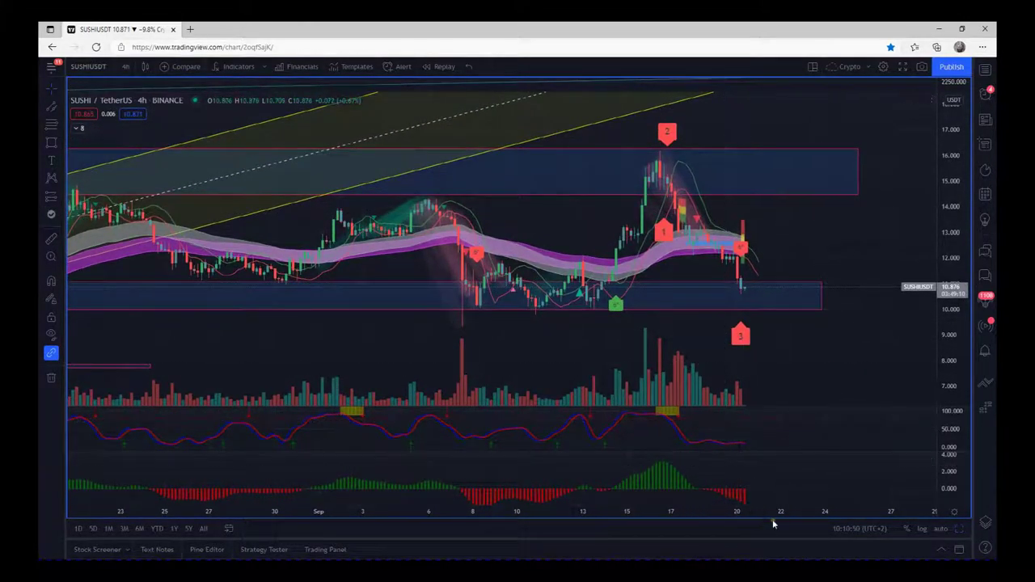
# - Extend the horizontal level near 7.7 past the latest candles and widen the September bars
pyautogui.scroll(3, 783, 524)
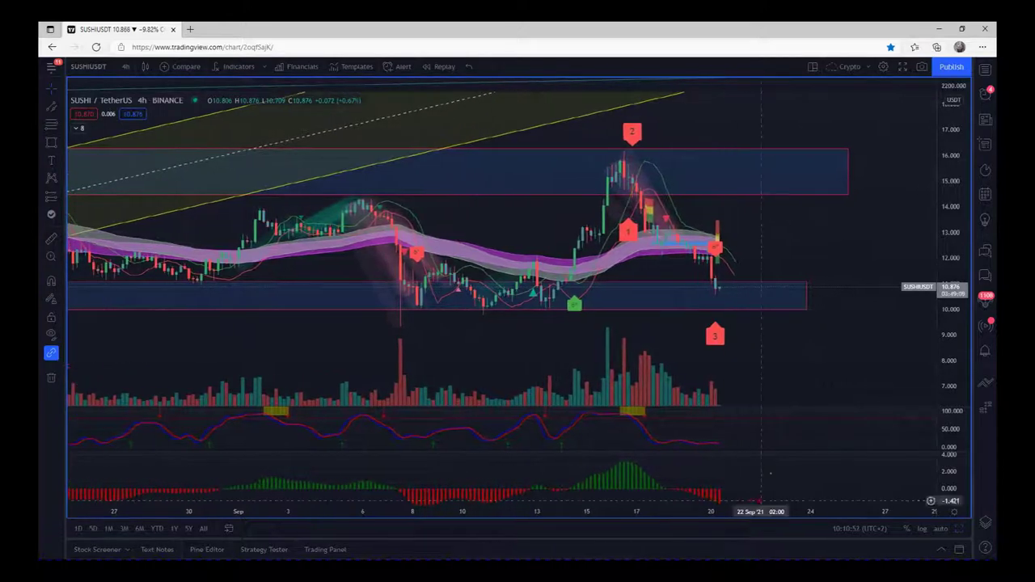
pyautogui.moveTo(809, 375); pyautogui.dragTo(758, 340)
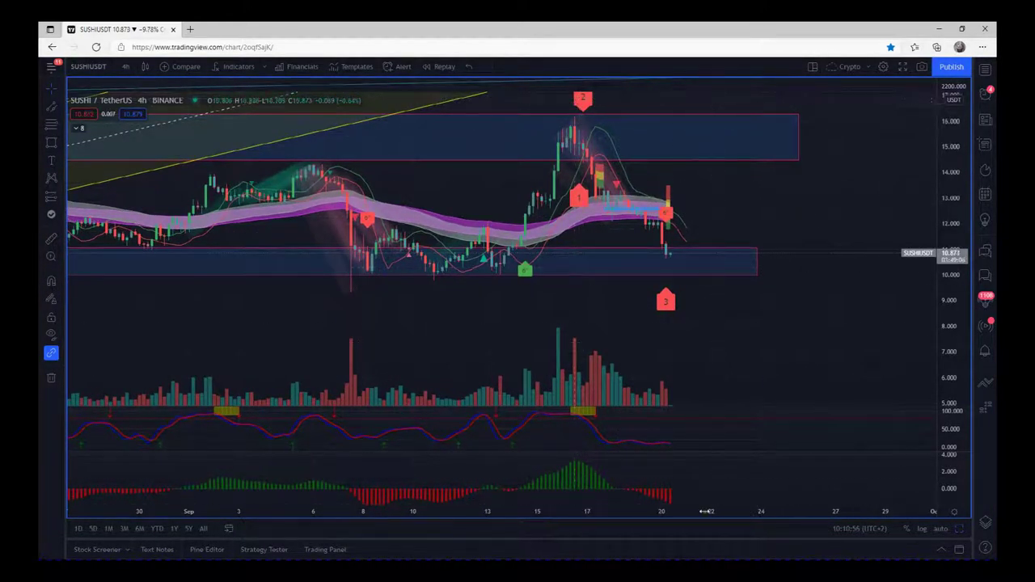
pyautogui.scroll(3, 647, 512)
pyautogui.scroll(-3, 658, 511)
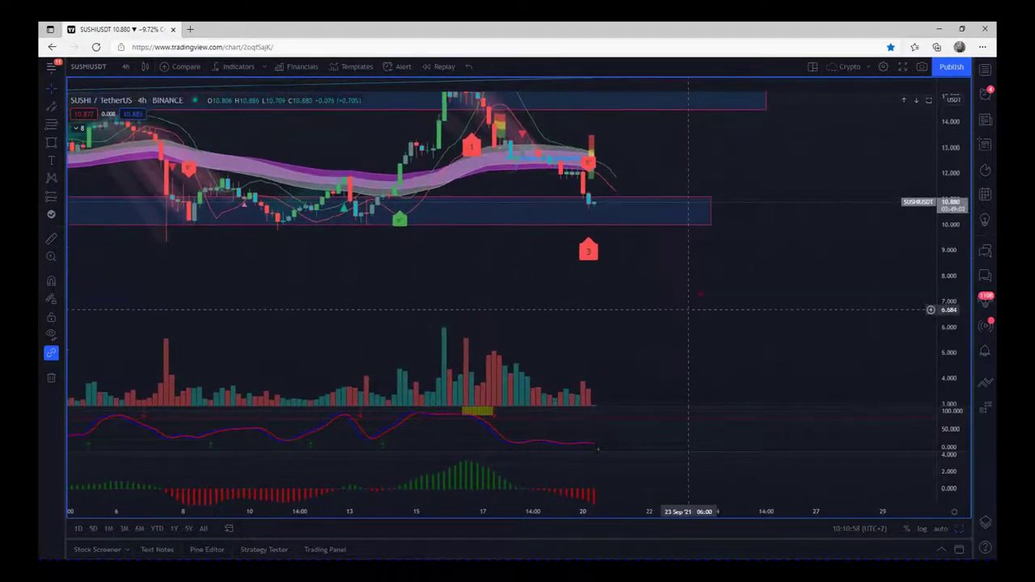
pyautogui.scroll(-3, 789, 518)
pyautogui.scroll(-3, 788, 516)
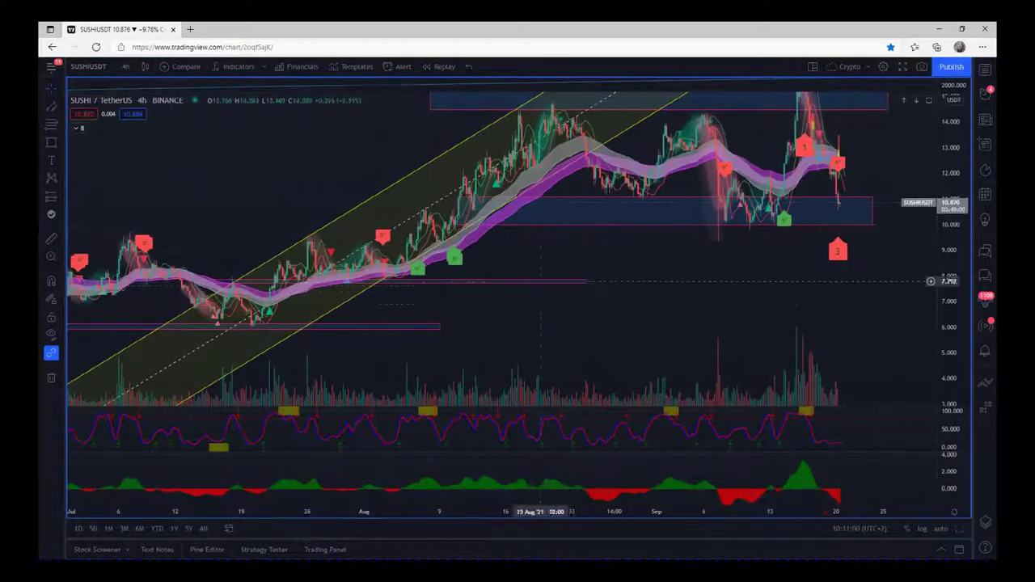
pyautogui.moveTo(586, 282); pyautogui.dragTo(786, 396)
pyautogui.moveTo(763, 521); pyautogui.dragTo(550, 513)
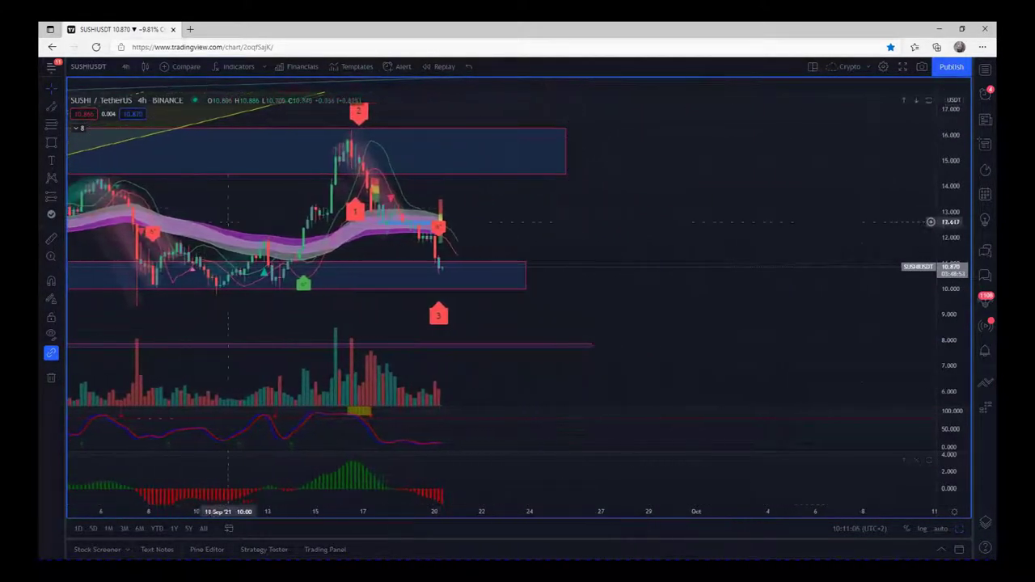
# - Draw a three-leg trend-line path from the latest candle: down to 7.9, up near 10.5, below 7
pyautogui.click(61, 108)
pyautogui.click(104, 106)
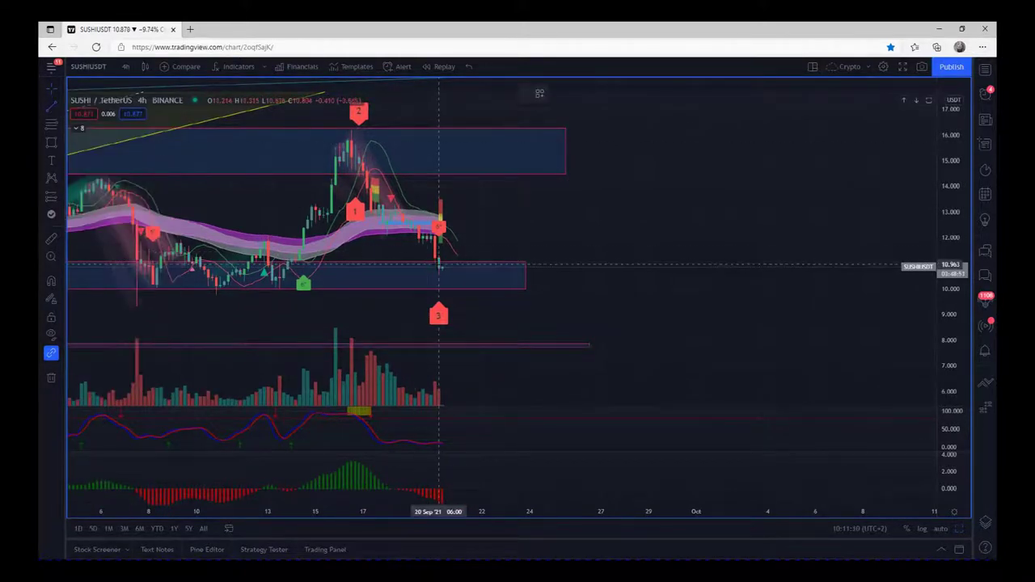
pyautogui.click(439, 269)
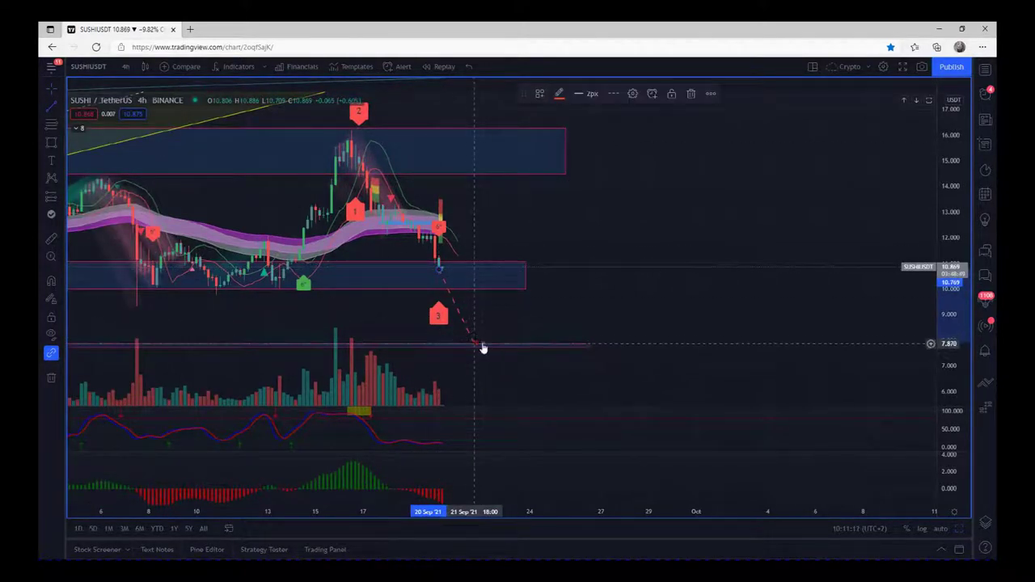
pyautogui.click(474, 341)
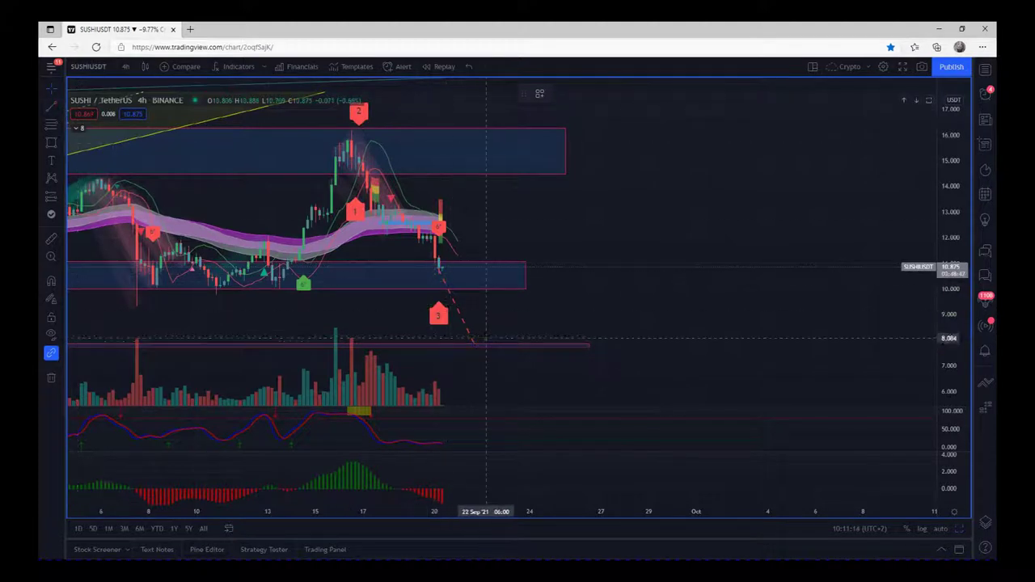
pyautogui.click(477, 343)
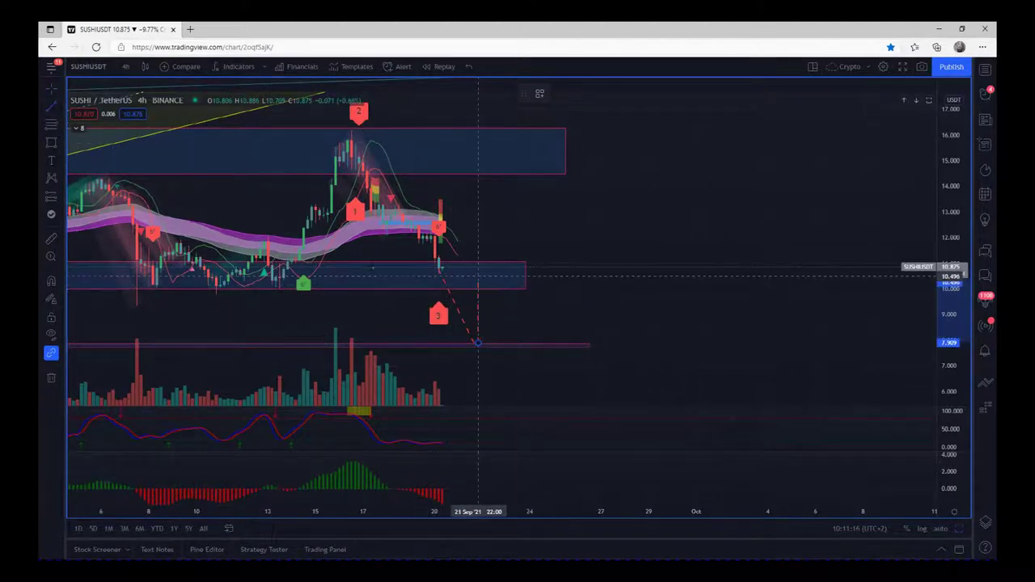
pyautogui.click(511, 277)
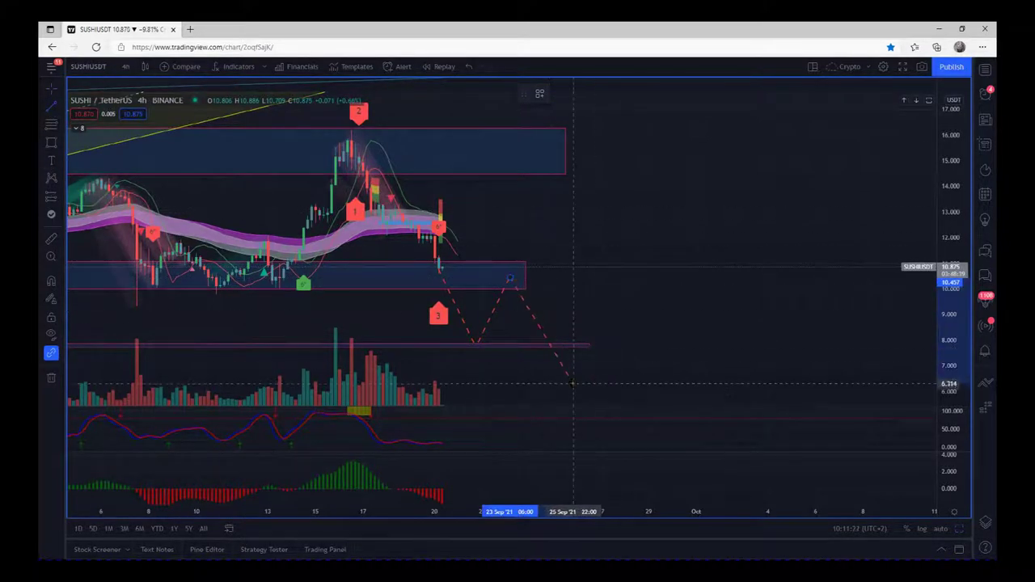
pyautogui.click(564, 366)
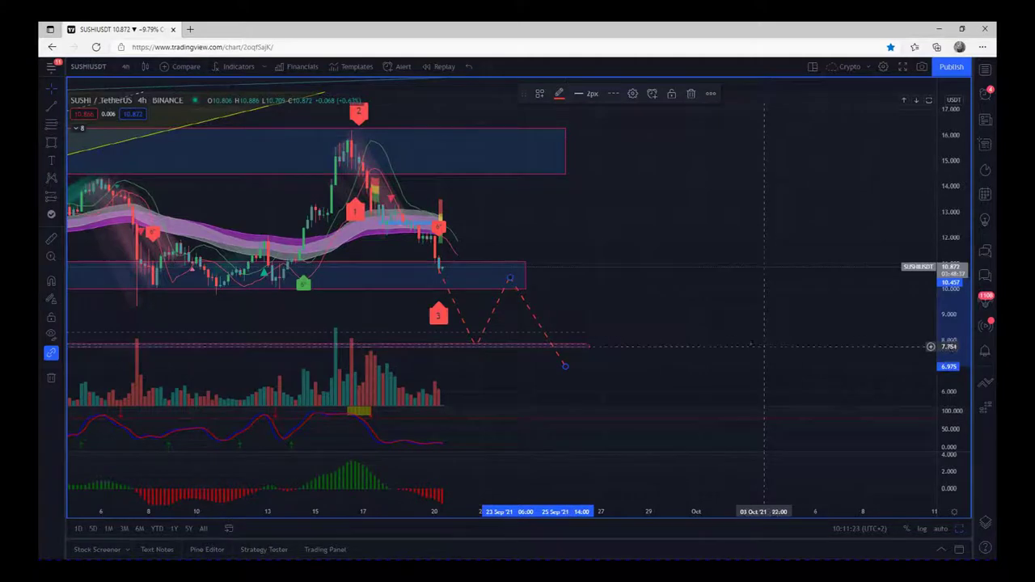
pyautogui.moveTo(706, 335); pyautogui.dragTo(884, 338)
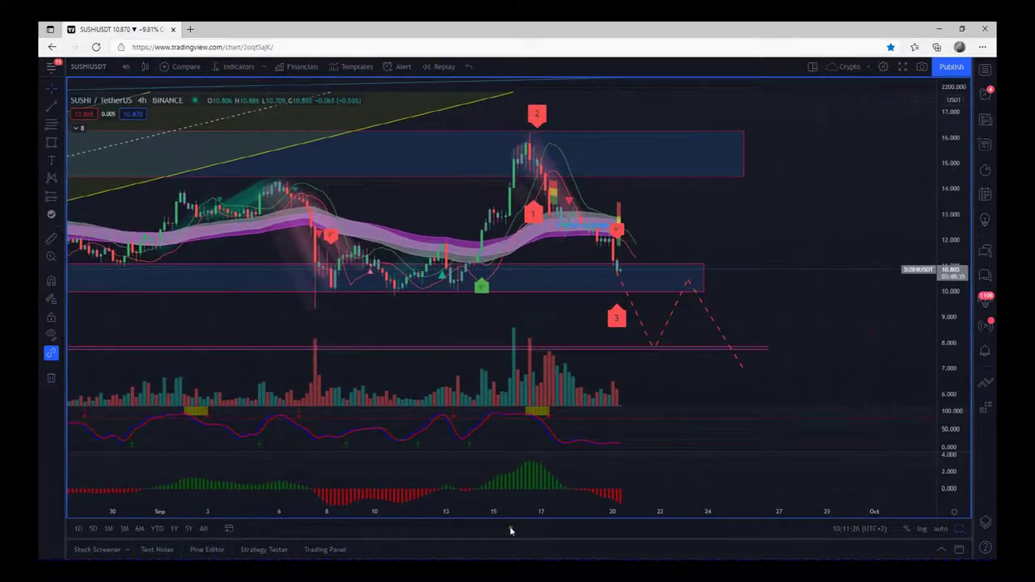